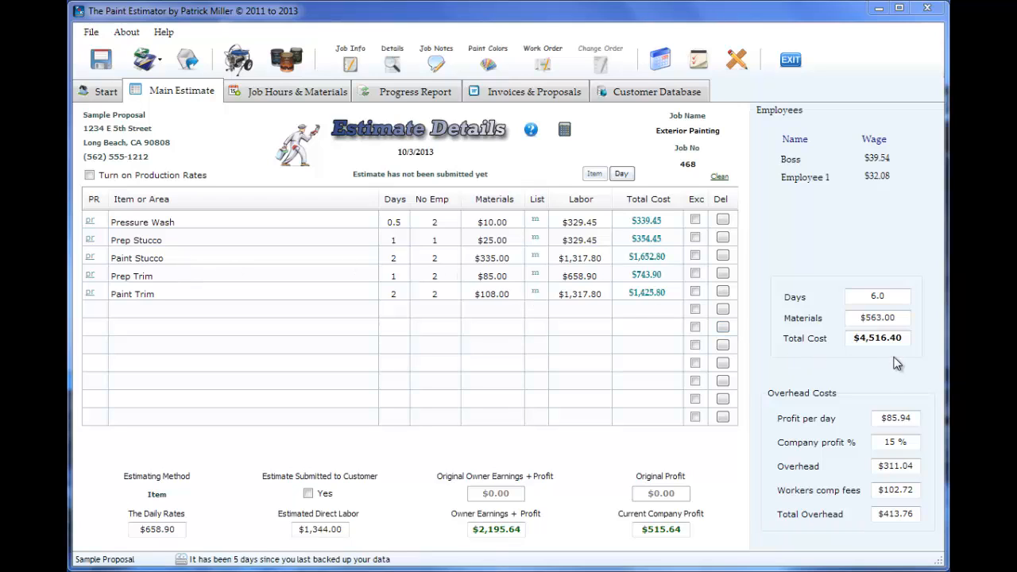
Step: Open the Invoices & Proposals page and try switching the preview mode to Word and back to PDF
left_click(529, 95)
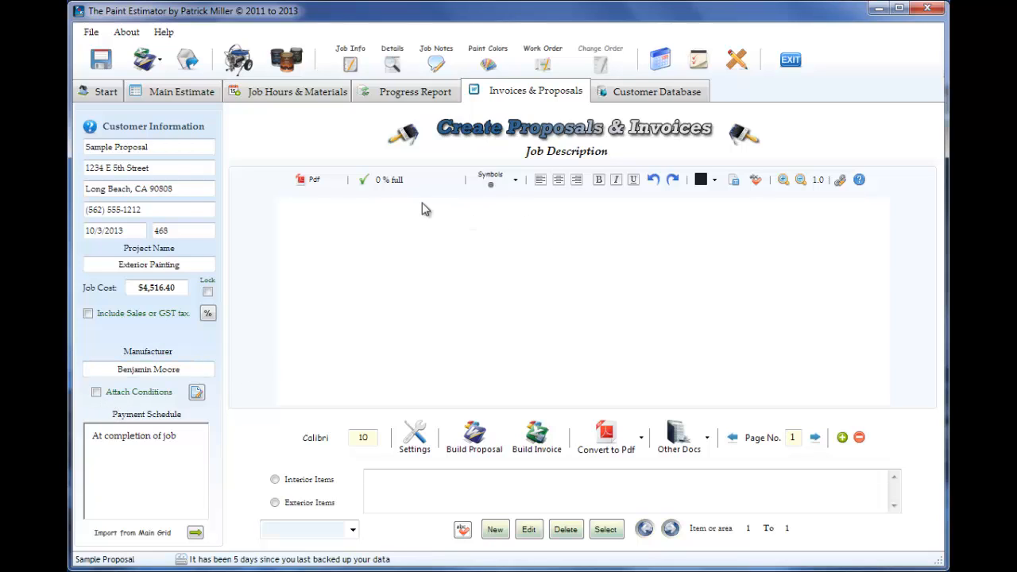
left_click(314, 180)
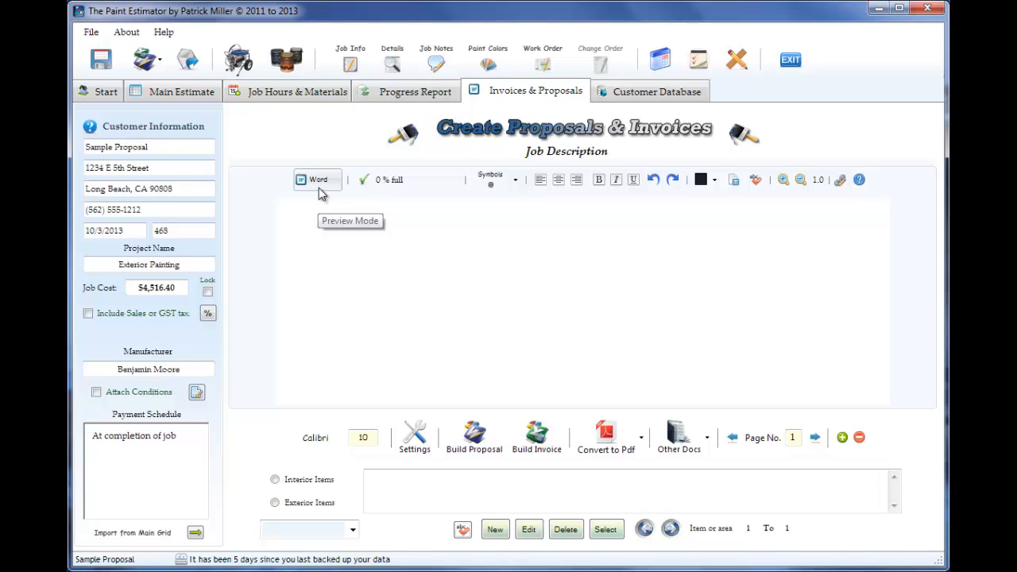
left_click(318, 182)
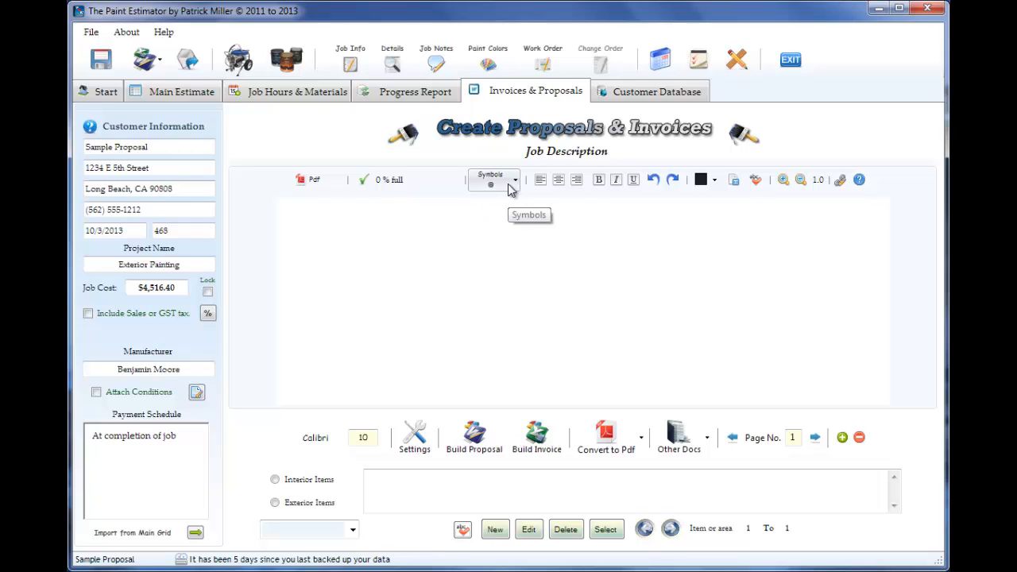
left_click(715, 180)
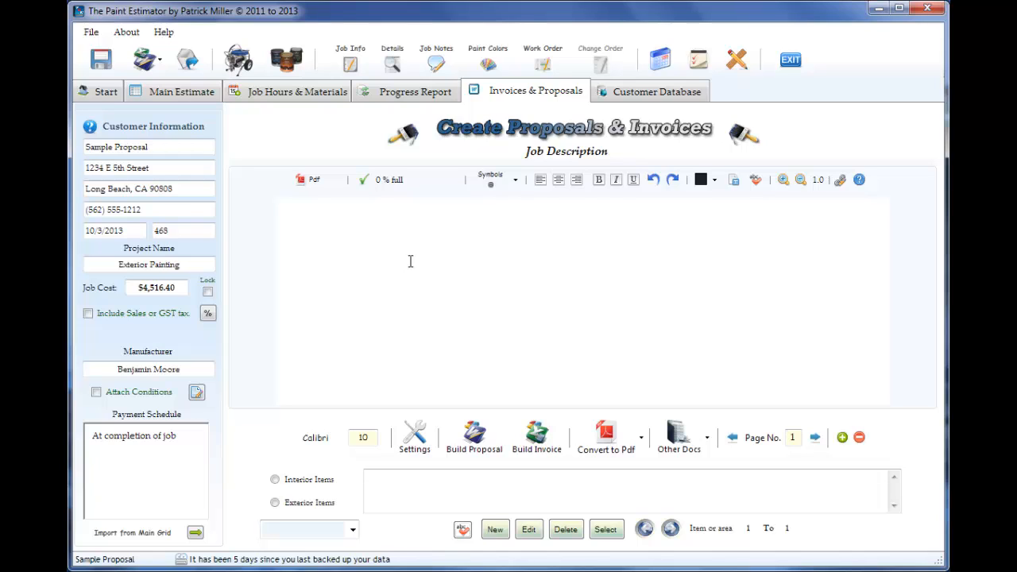
Step: Check the items listed in the main estimate and return to the proposal's job description
left_click(212, 96)
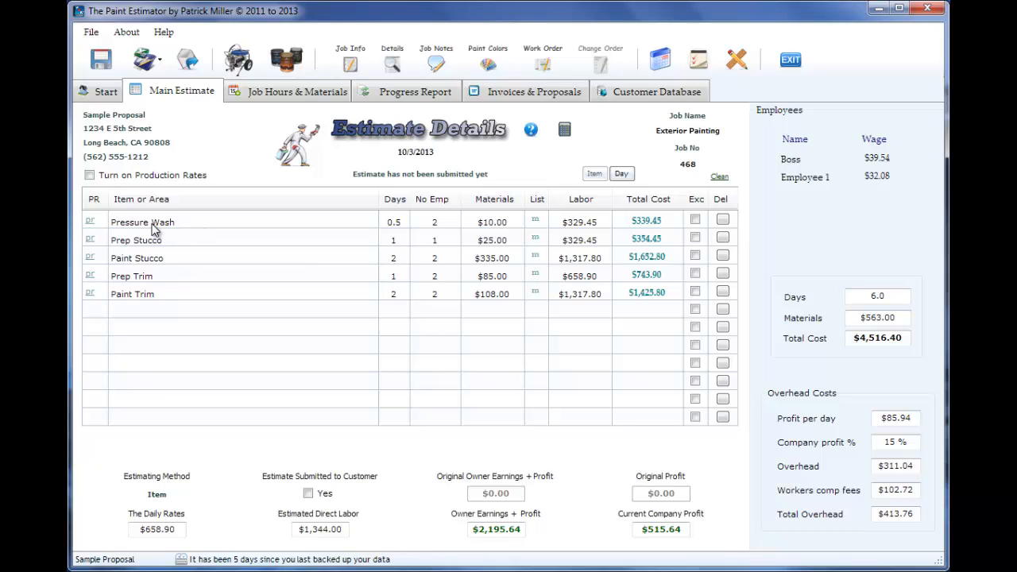
left_click(520, 94)
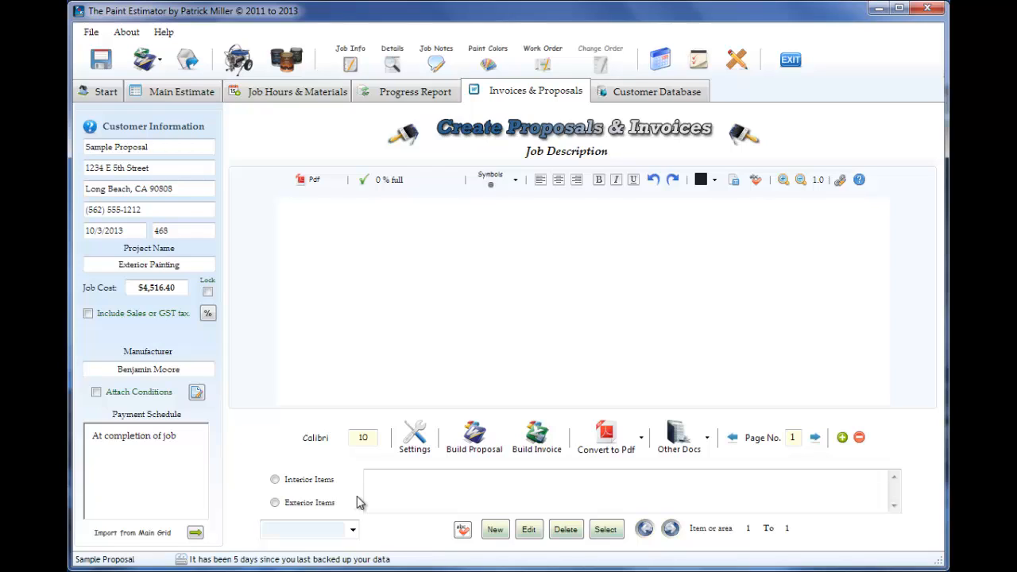
Step: Insert the saved exterior Pressure Wash description into the proposal's job description
left_click(389, 490)
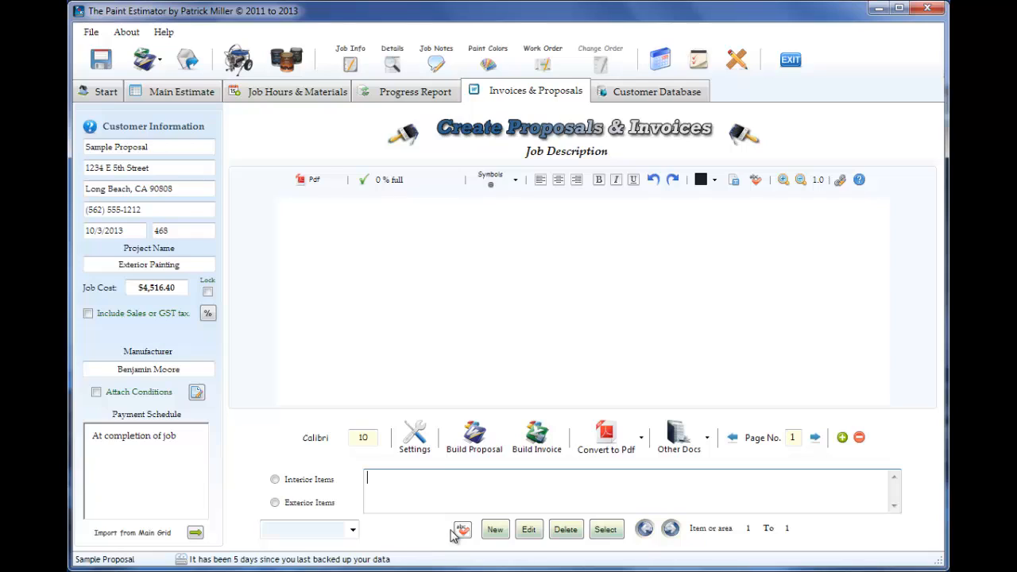
left_click(285, 506)
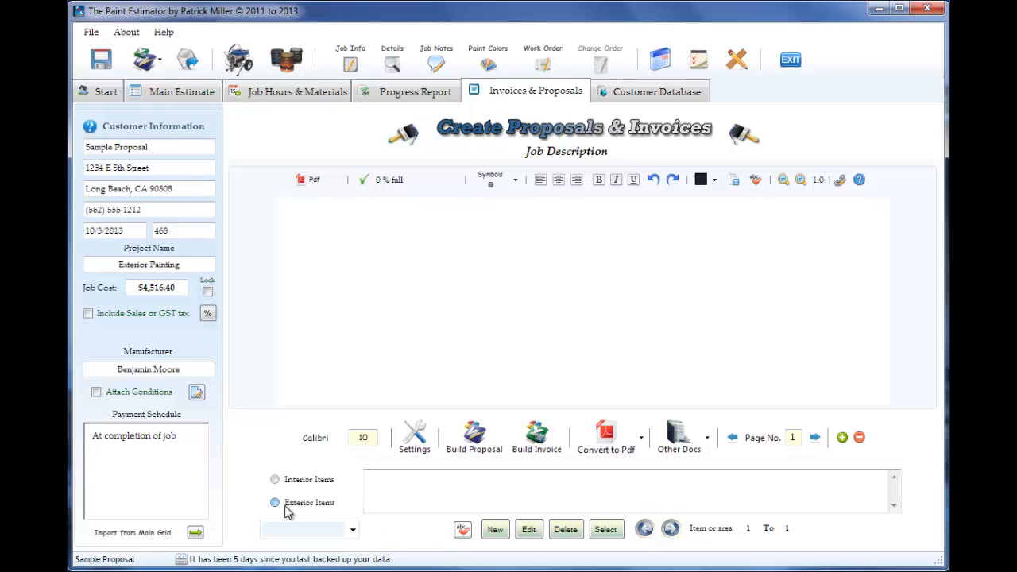
left_click(353, 531)
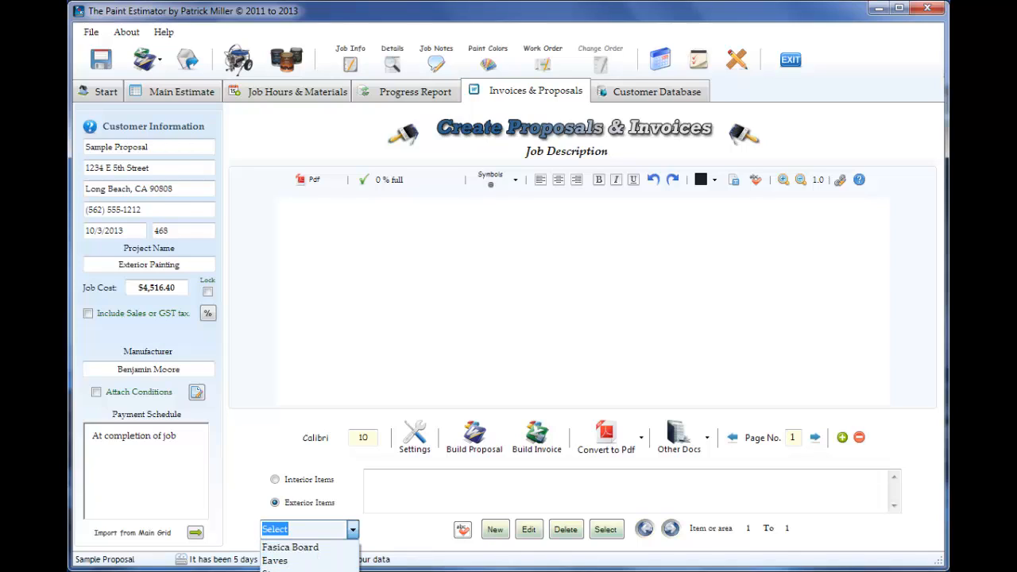
left_click(306, 571)
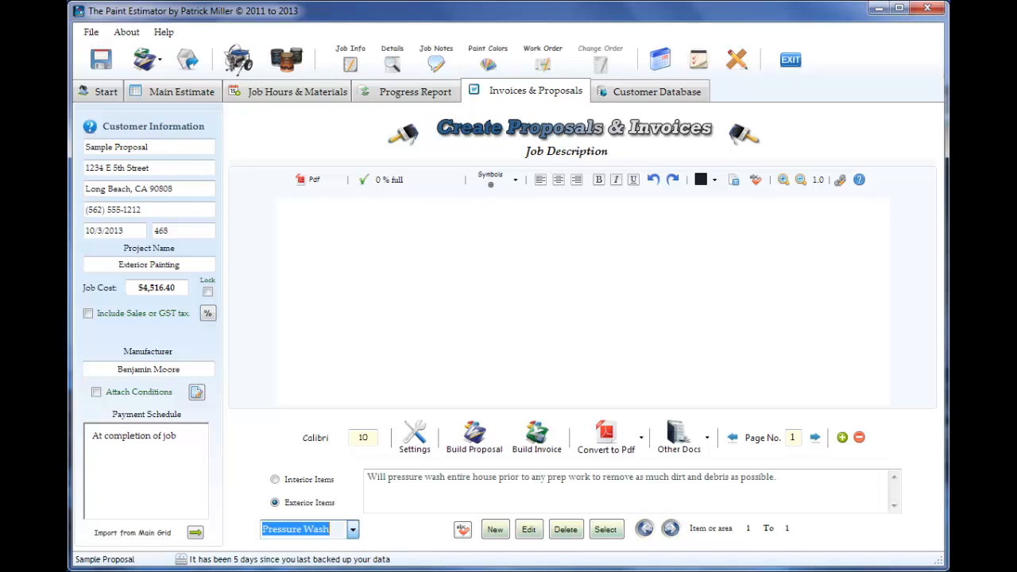
left_click(606, 530)
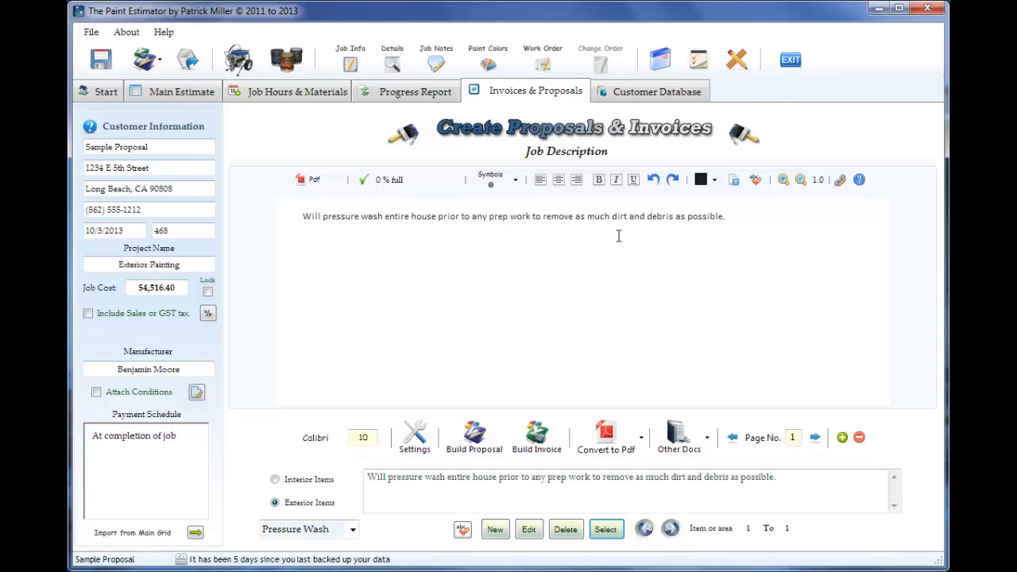
Step: Add the exterior Stucco description below the pressure wash paragraph and remove the extra blank lines before it
left_click(727, 221)
left_click(352, 529)
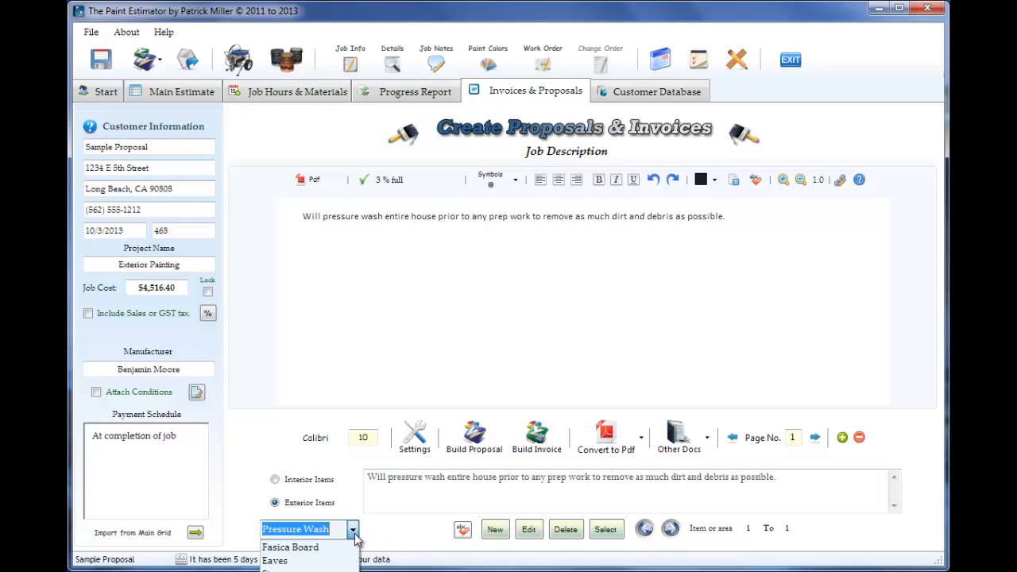
left_click(301, 569)
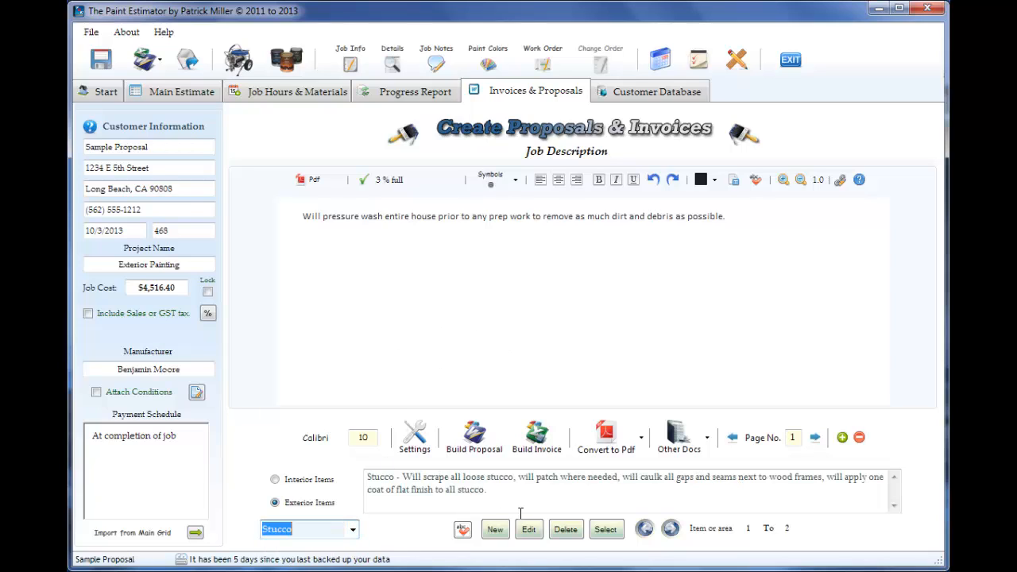
left_click(608, 531)
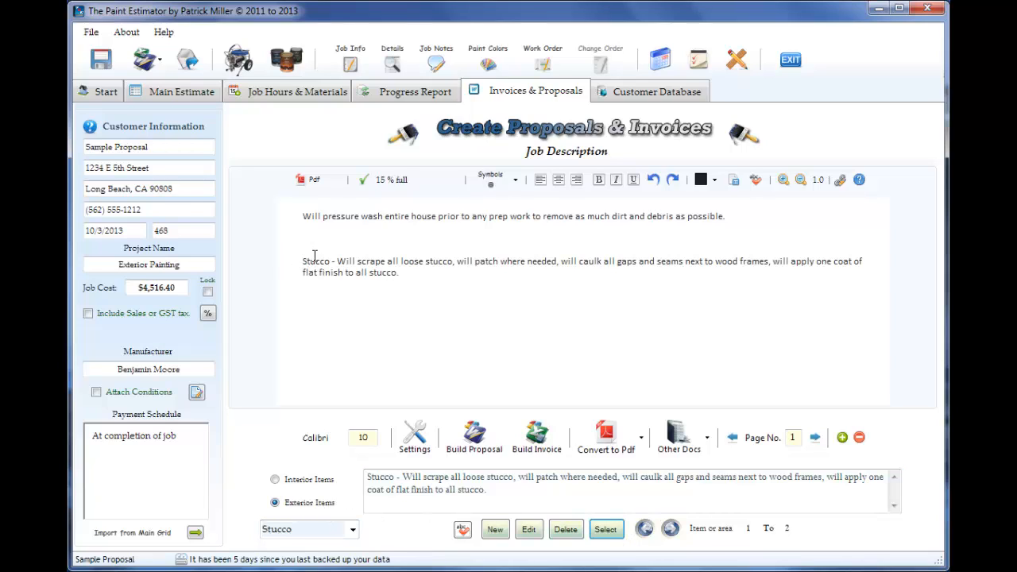
key("BackSpace")
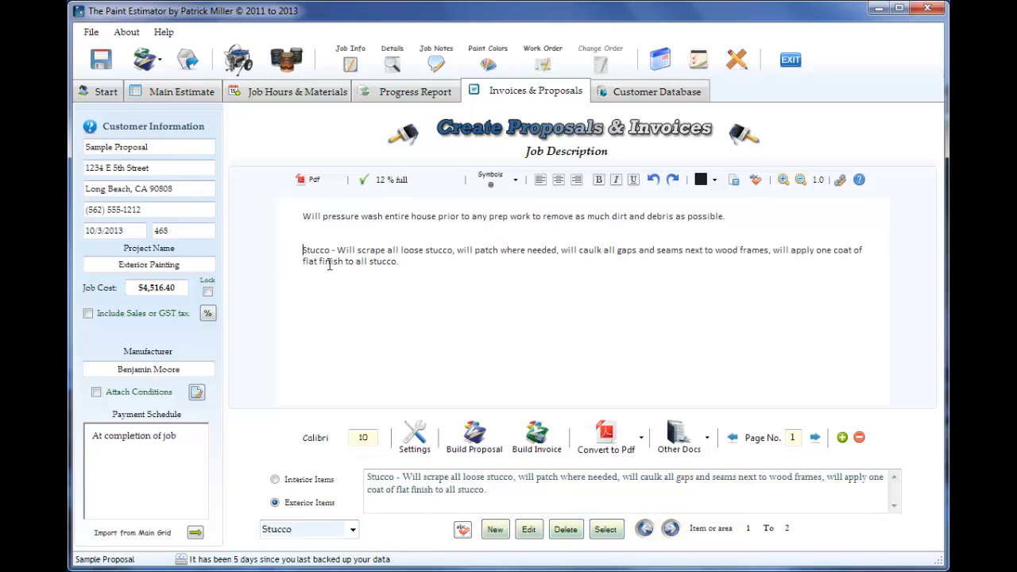
key("BackSpace")
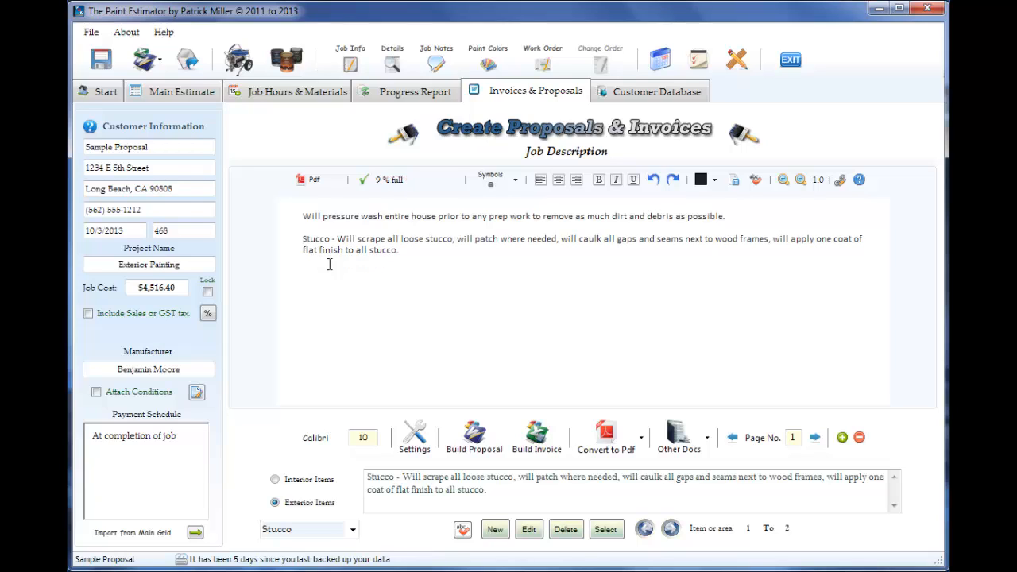
Step: Add the saved exterior Windows and Eaves descriptions below the stucco paragraph
left_click(350, 529)
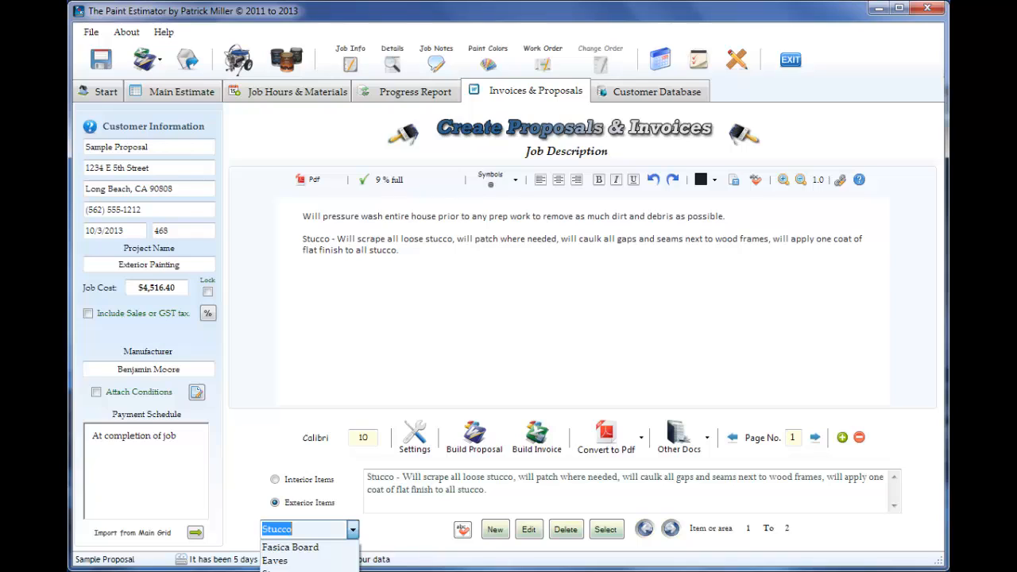
left_click(294, 570)
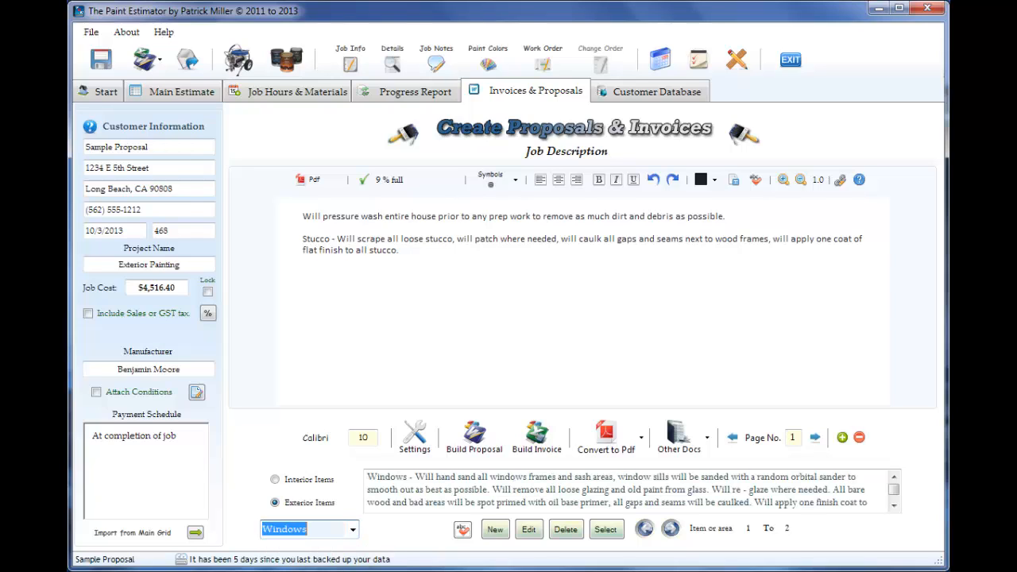
left_click(610, 531)
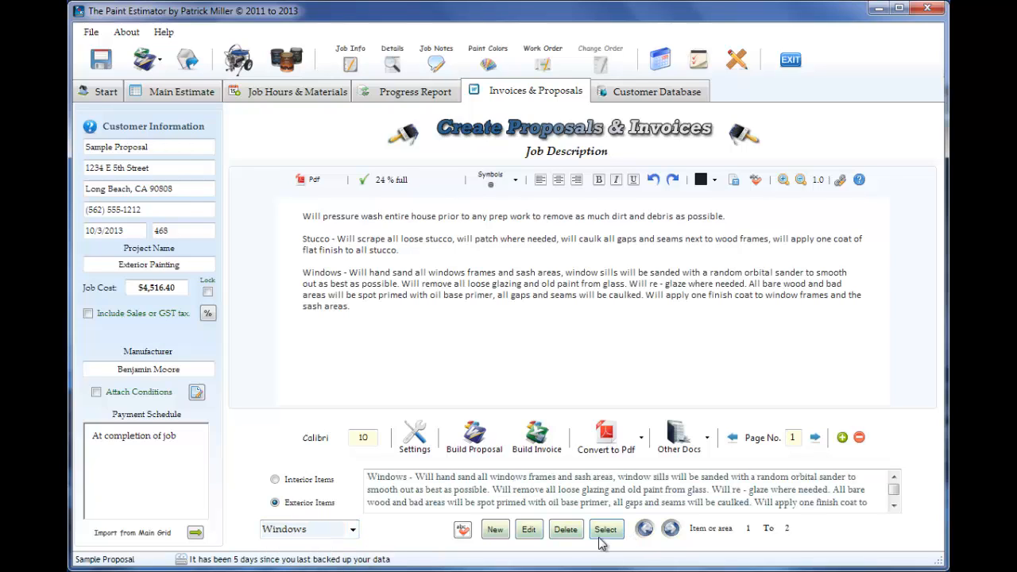
left_click(352, 530)
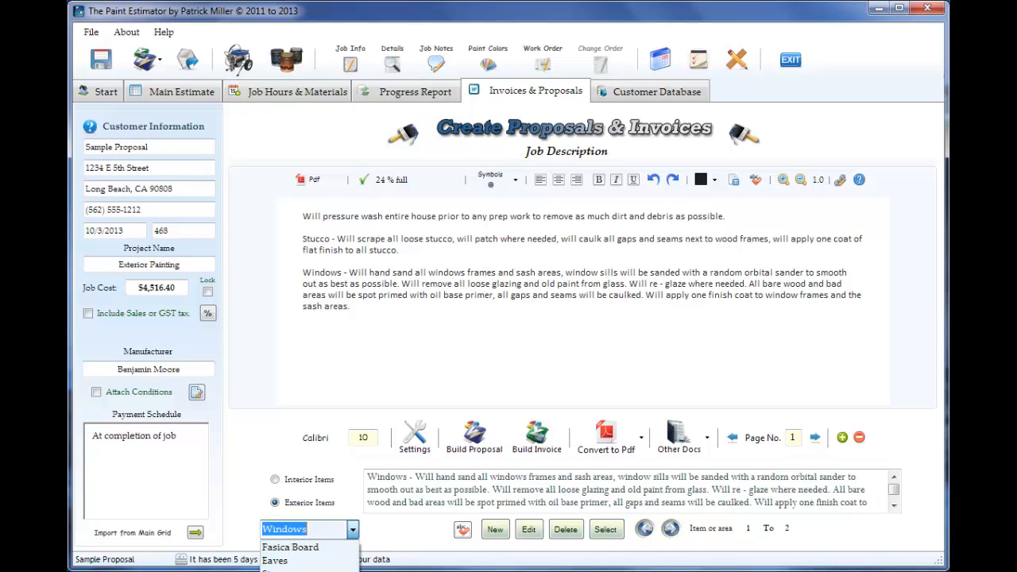
left_click(286, 561)
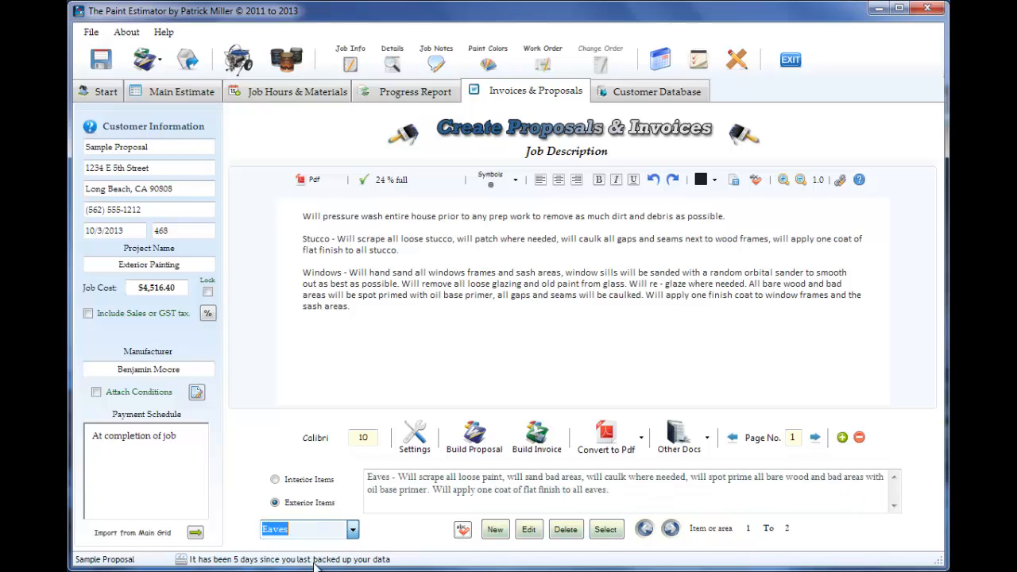
left_click(622, 534)
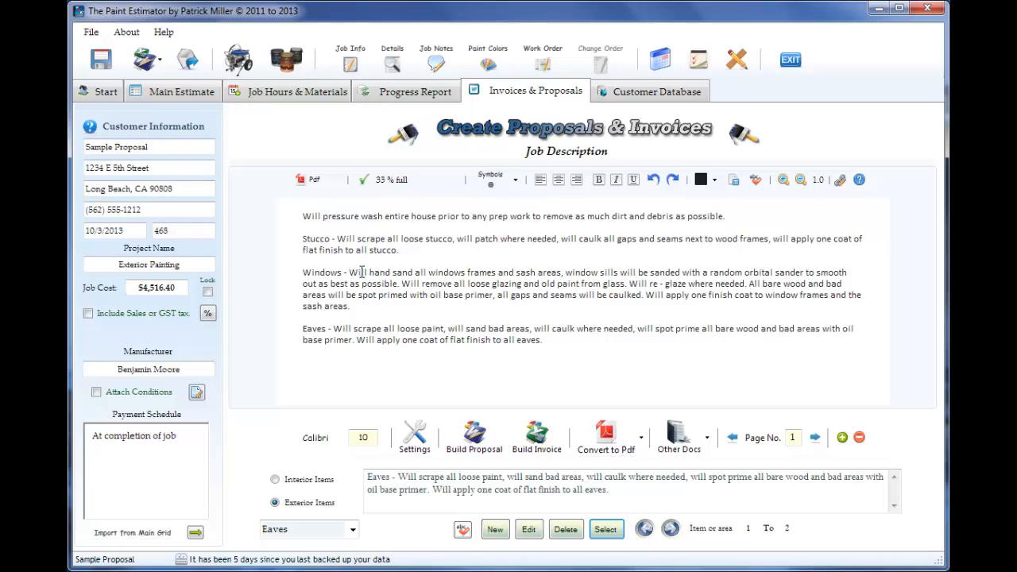
Step: Make the word "Windows" at the start of its paragraph bold and insert a bullet symbol before it
left_click_drag(323, 272, 345, 274)
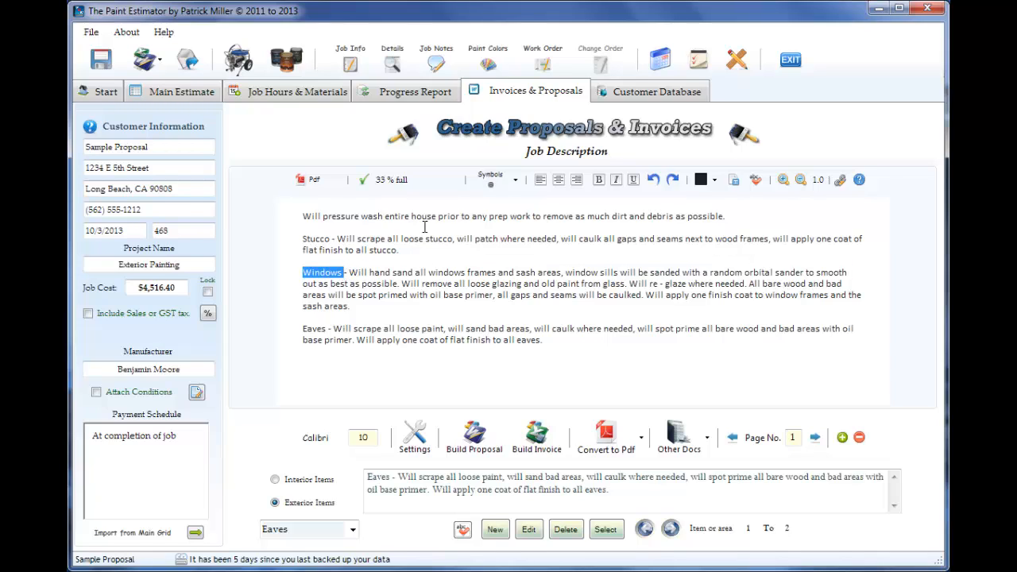
left_click(600, 179)
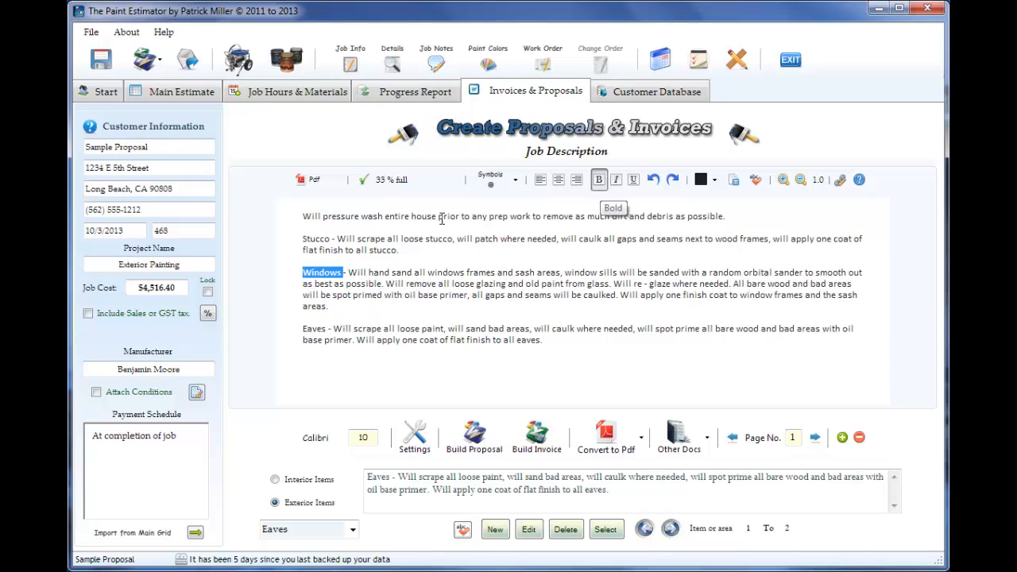
left_click(325, 283)
left_click(304, 273)
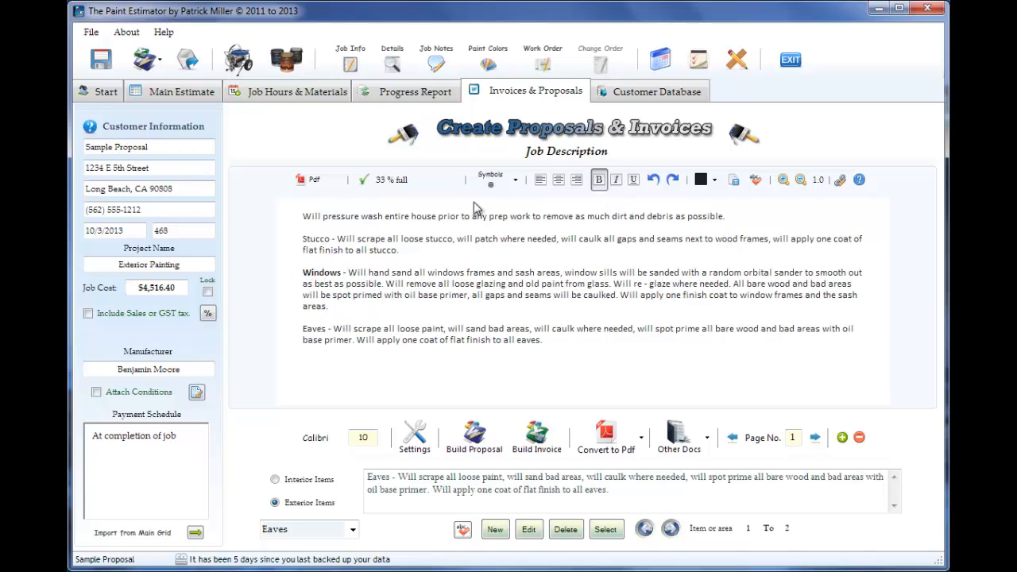
left_click(494, 180)
left_click(515, 201)
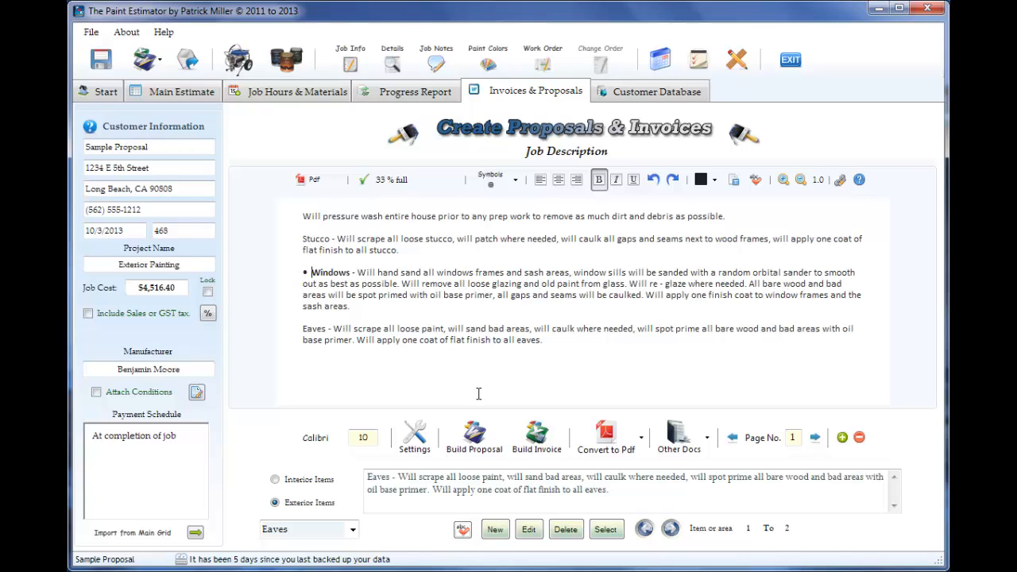
Step: Convert the proposal to PDF as test.pdf in the Pdfs folder, overwriting the existing file, and look over the result before closing it
left_click(627, 447)
left_click(631, 471)
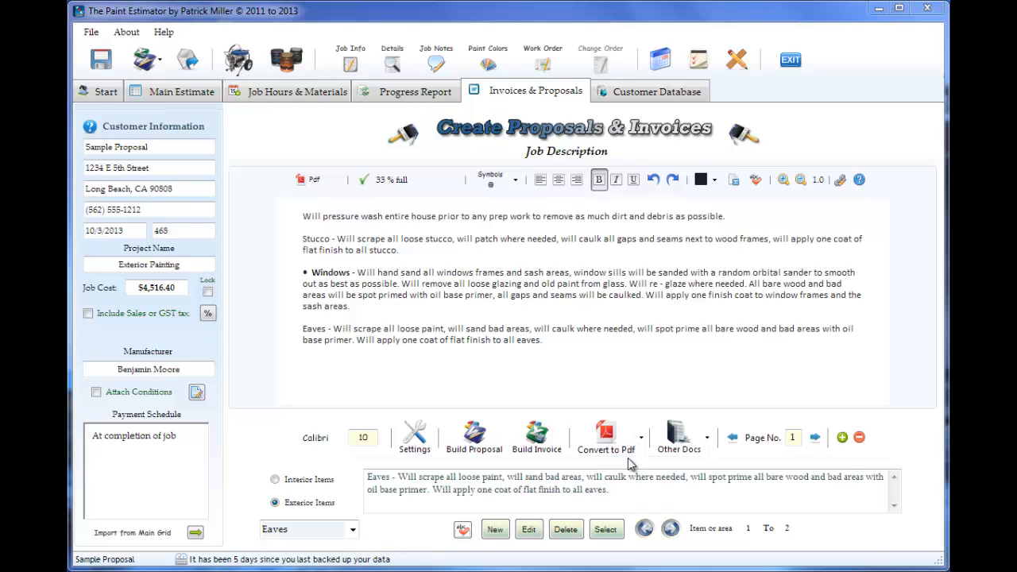
left_click(236, 141)
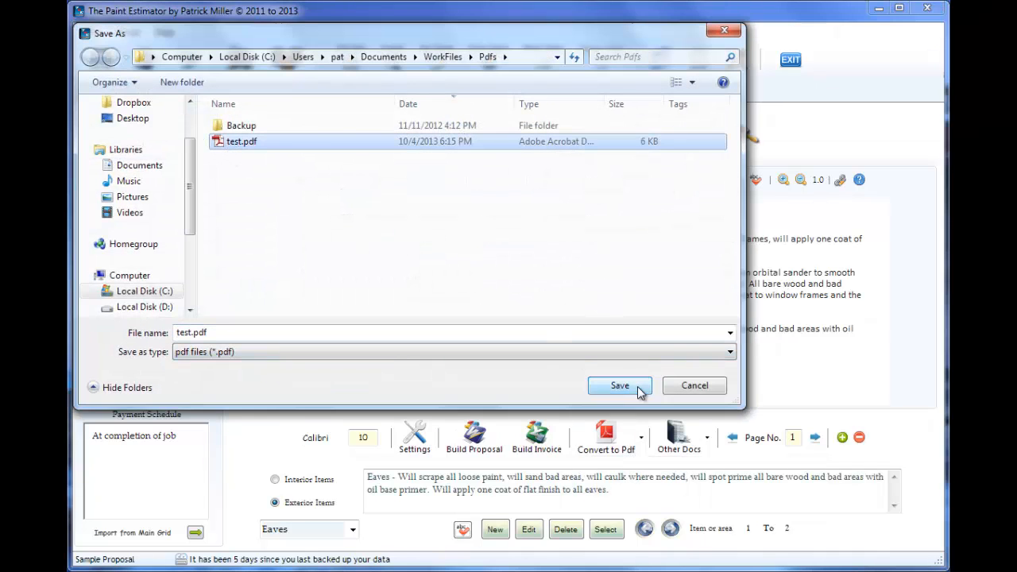
left_click(634, 387)
left_click(545, 301)
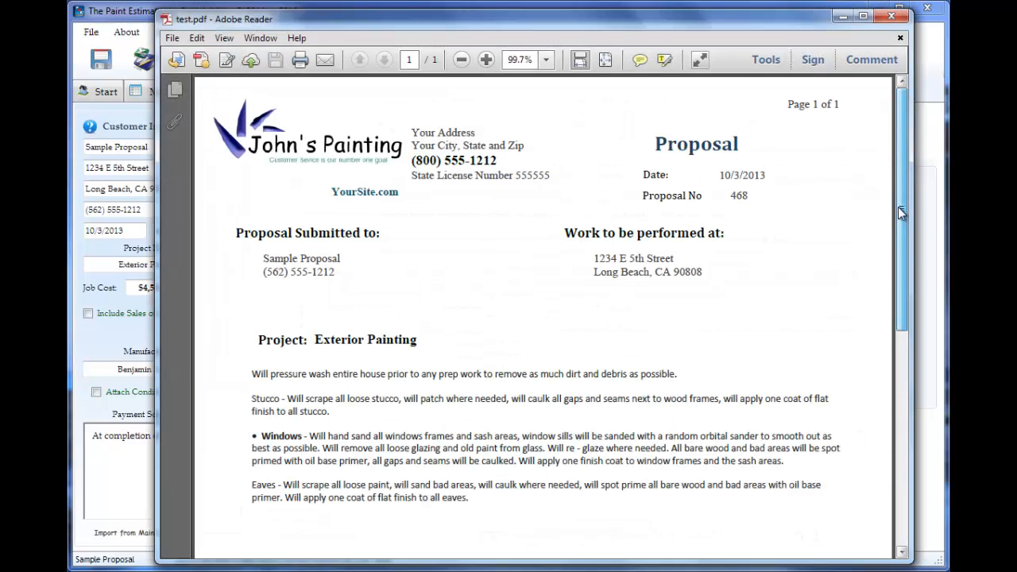
left_click_drag(898, 207, 899, 186)
left_click(890, 16)
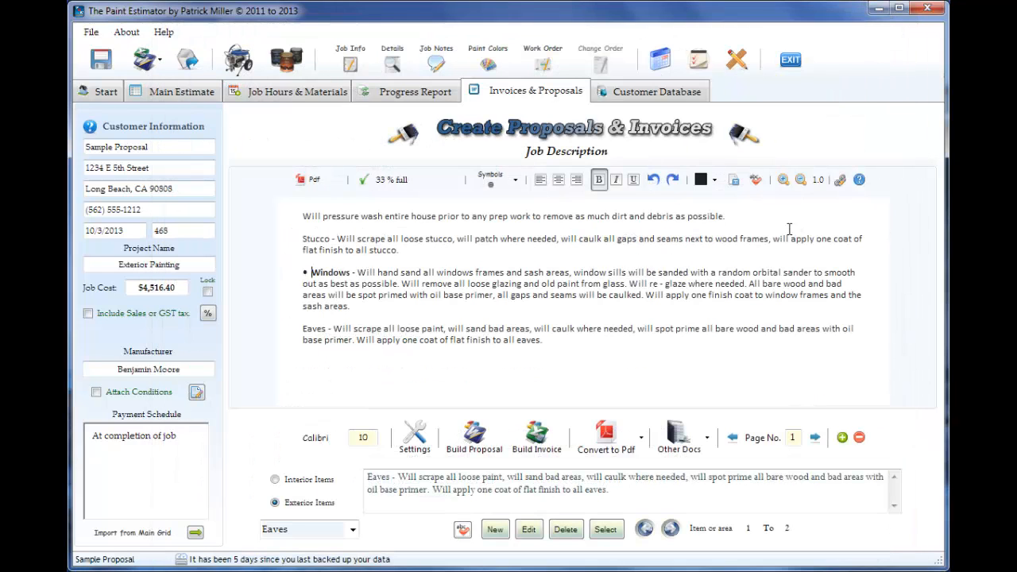
Step: Add a second page to the proposal's job description
left_click(842, 438)
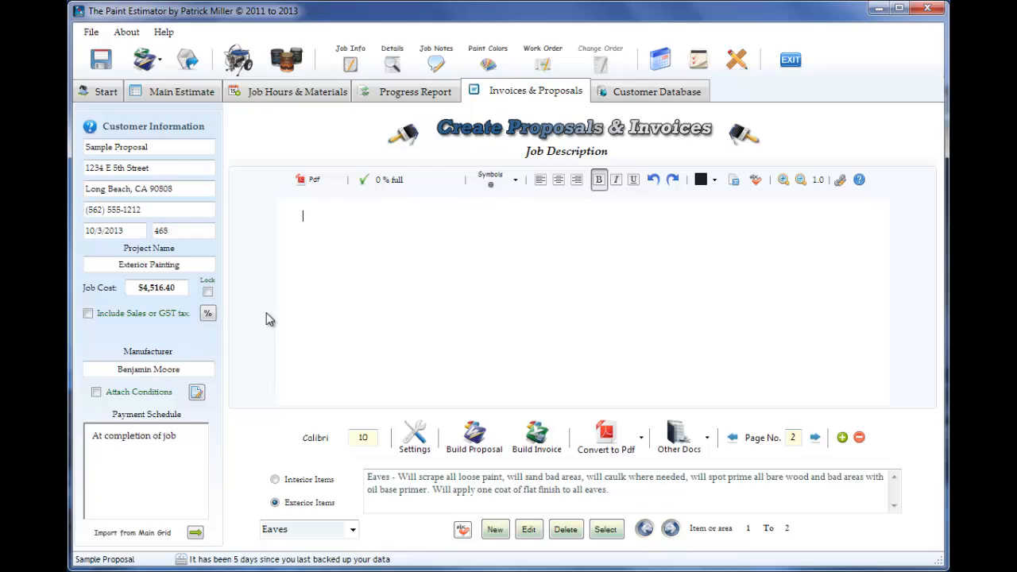
left_click(366, 310)
Step: Review the Terms and Conditions document, close it, and enable attaching the conditions to the proposal
left_click(196, 392)
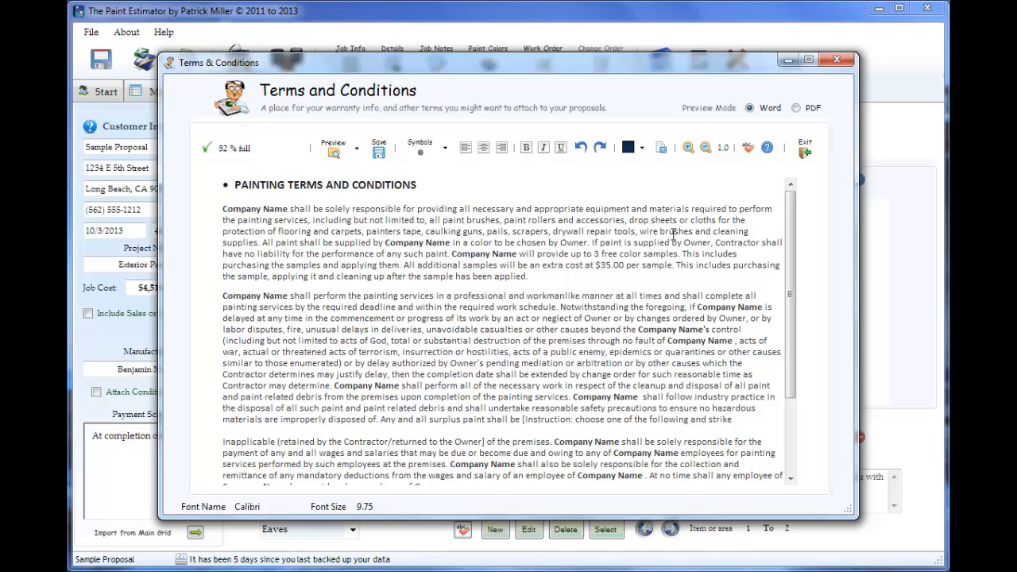
left_click(804, 151)
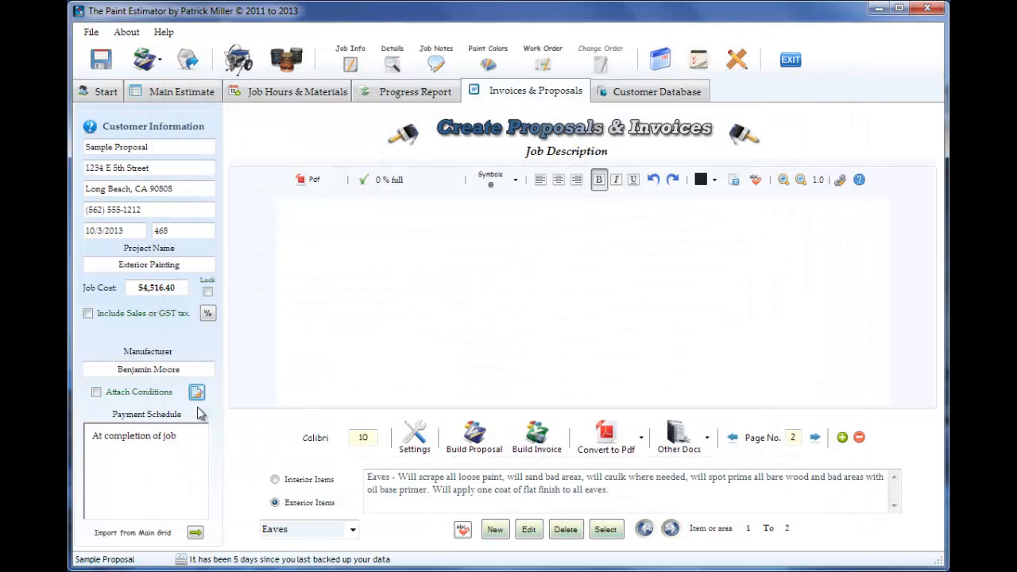
left_click(96, 392)
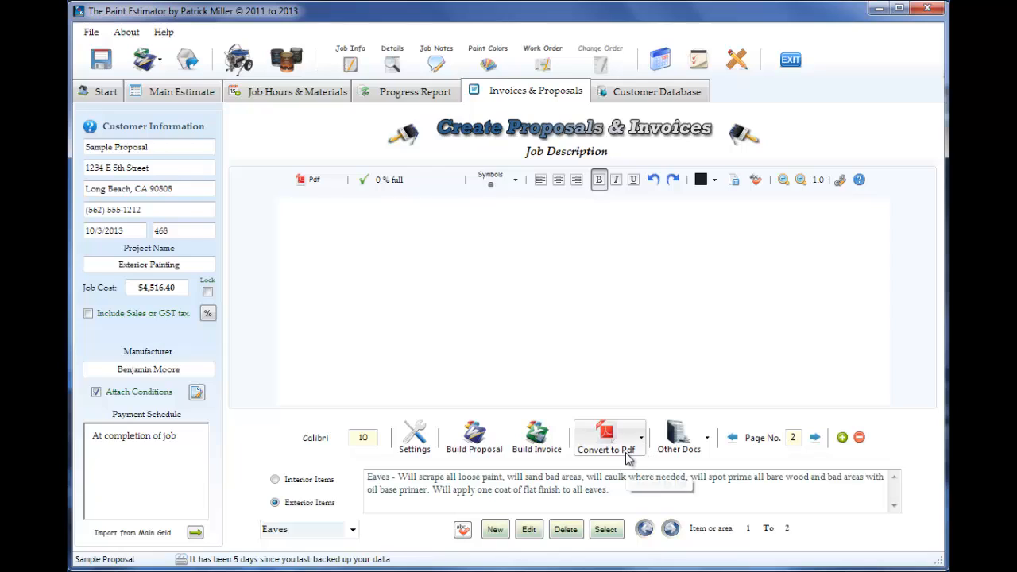
left_click(336, 300)
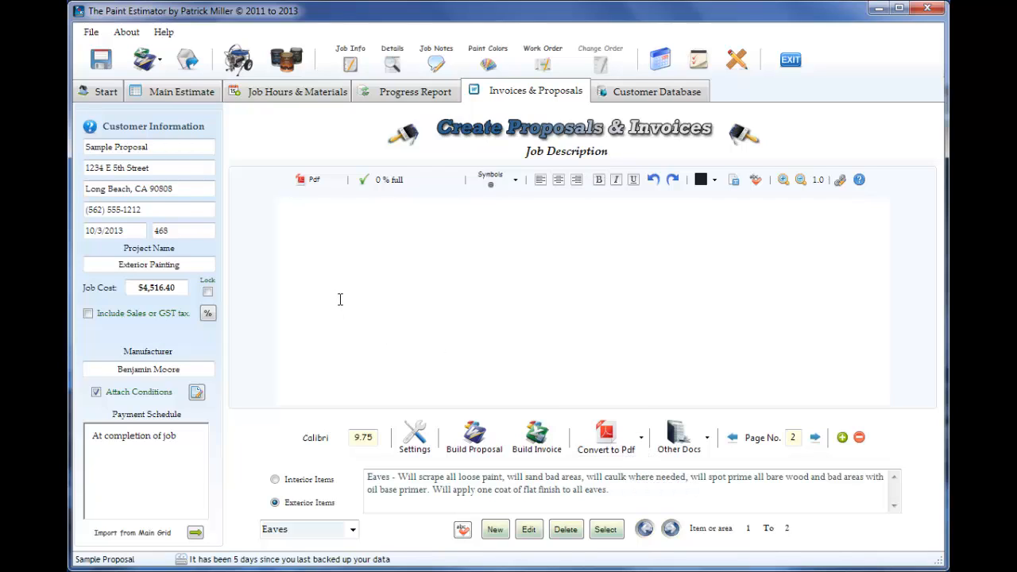
Step: Enter "Page 2" on the second page and convert the proposal to PDF, replacing test.pdf and checking its pages through to Terms & Conditions
type("Page 2")
left_click(613, 450)
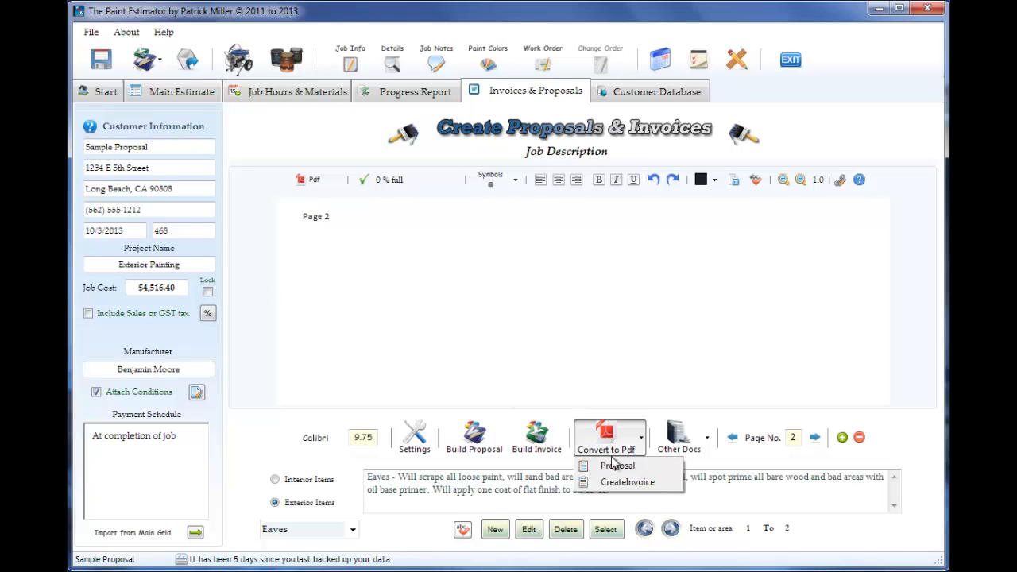
left_click(616, 466)
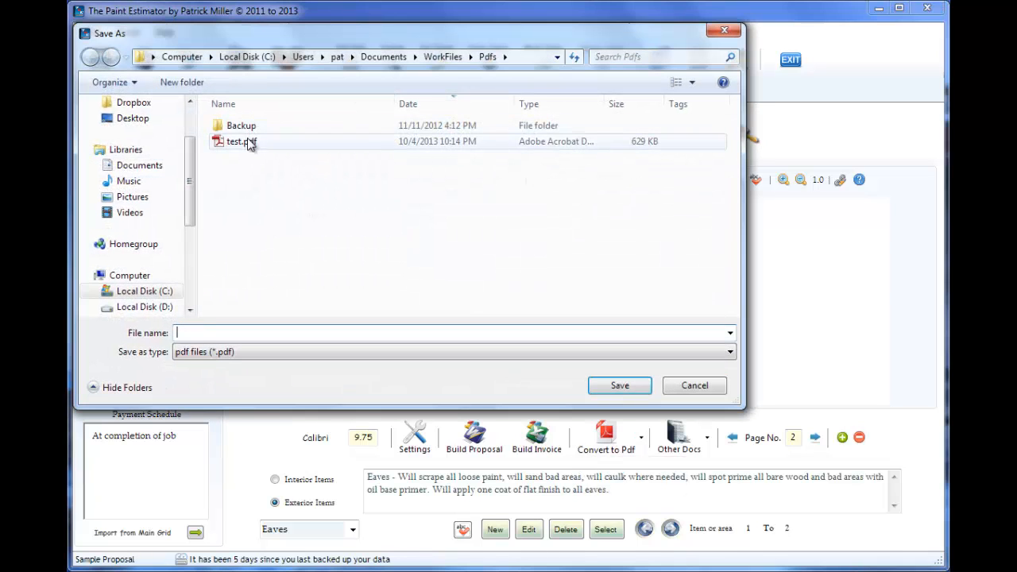
left_click(243, 141)
left_click(618, 389)
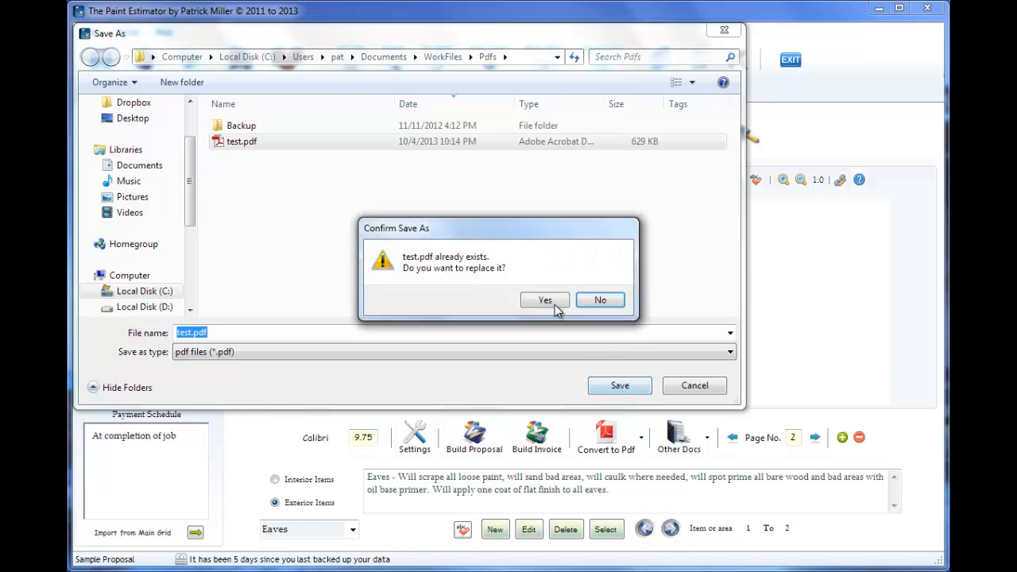
left_click(545, 301)
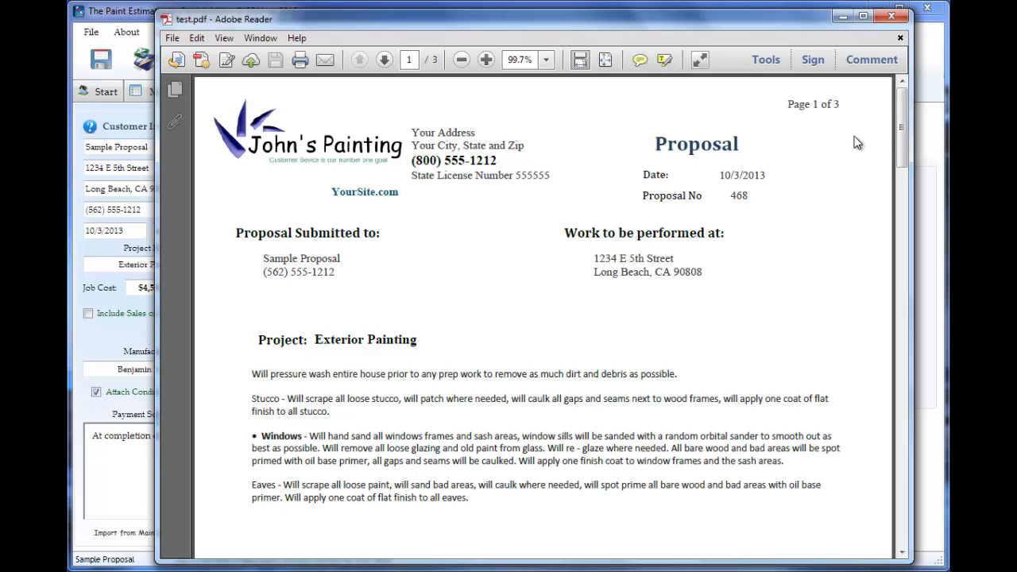
left_click_drag(902, 131, 899, 439)
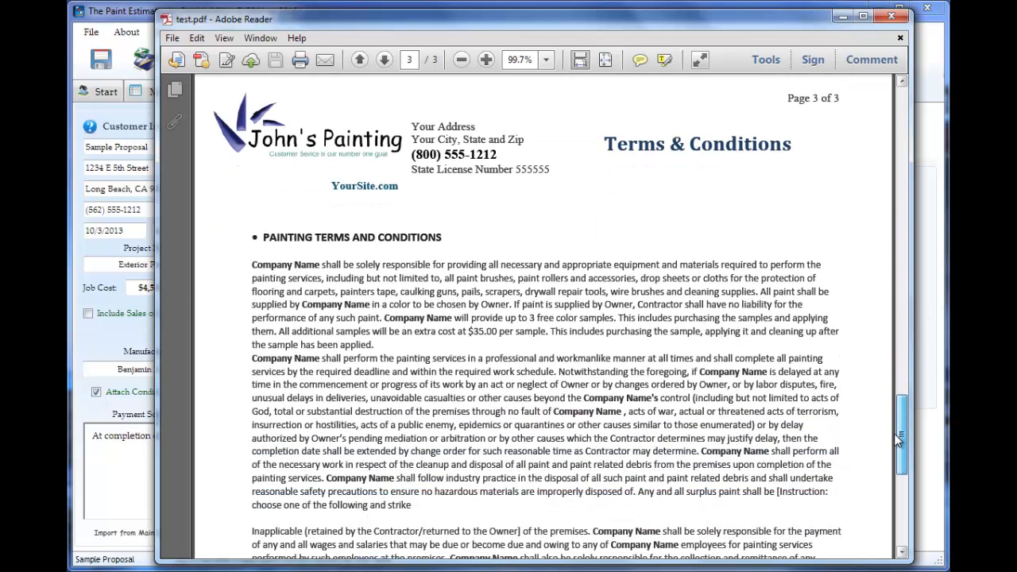
left_click(891, 15)
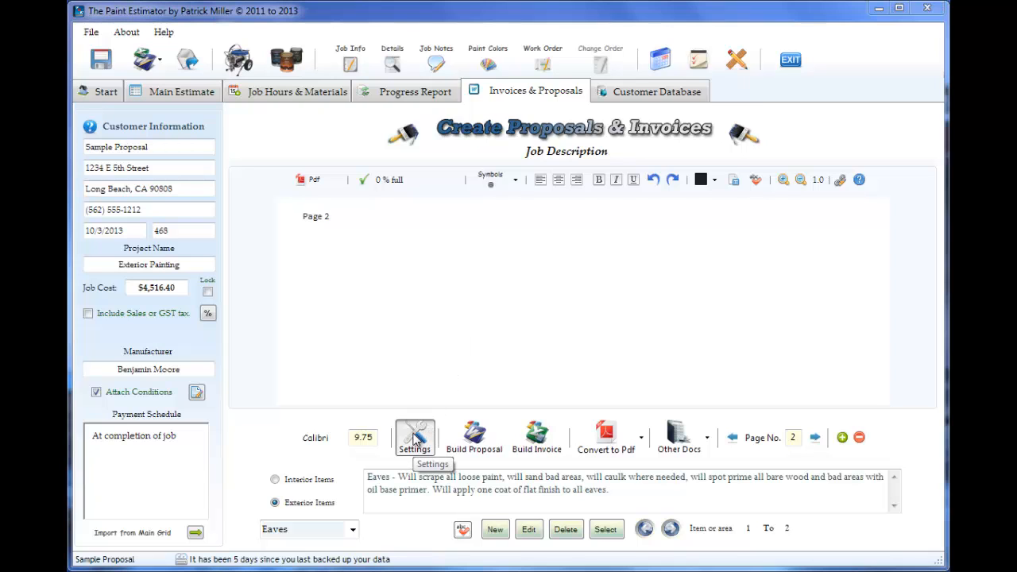
Step: Review the proposal and invoice settings for the Microsoft Office version, Word and Excel logos, and PDF output, and exit without changing them
left_click(415, 438)
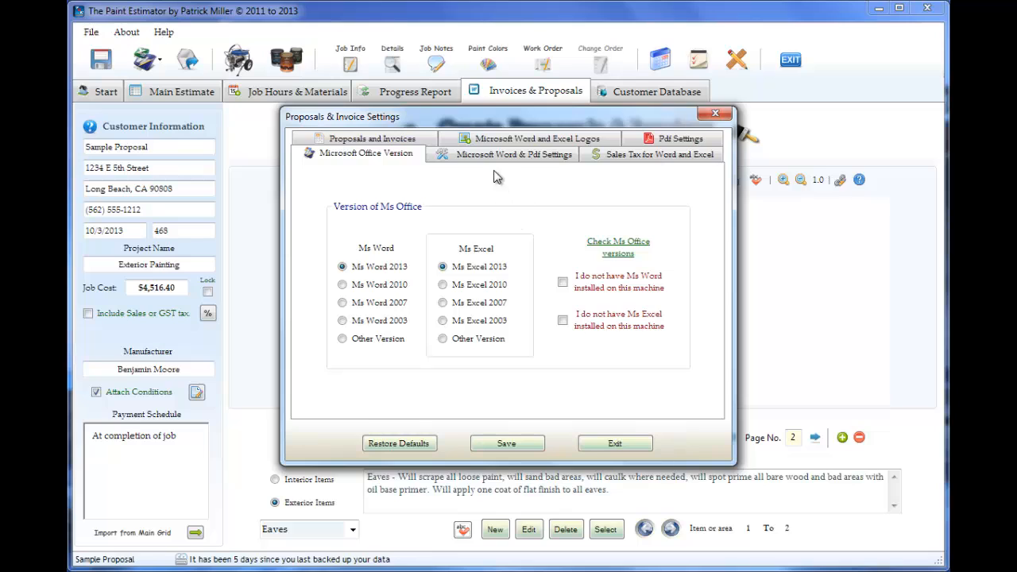
left_click(491, 141)
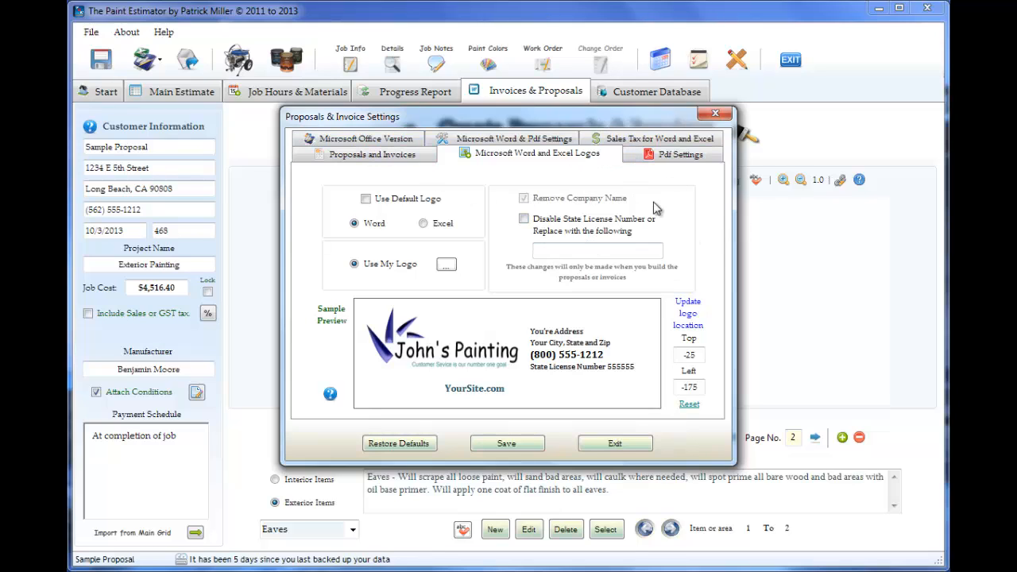
left_click(655, 160)
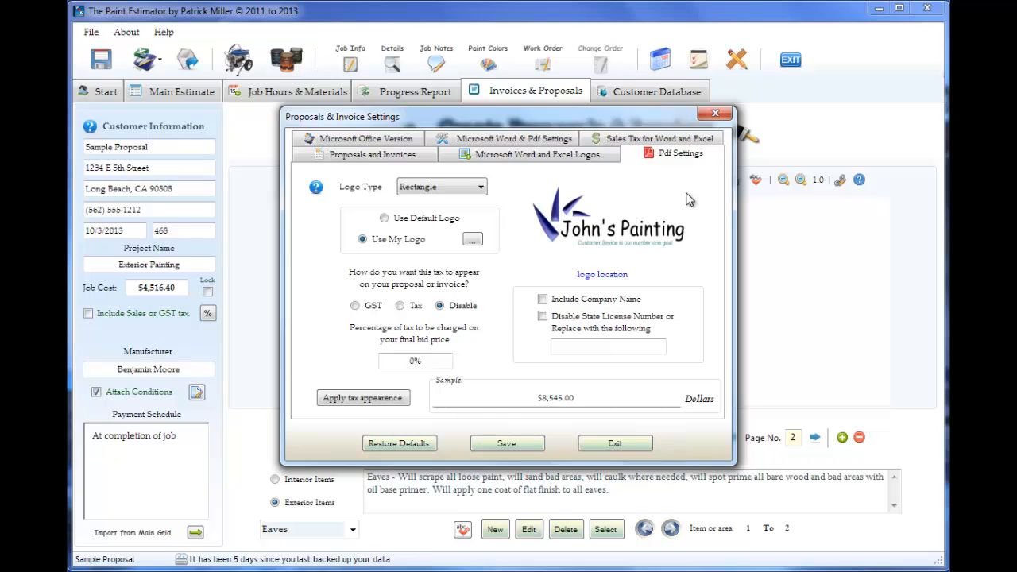
left_click(624, 444)
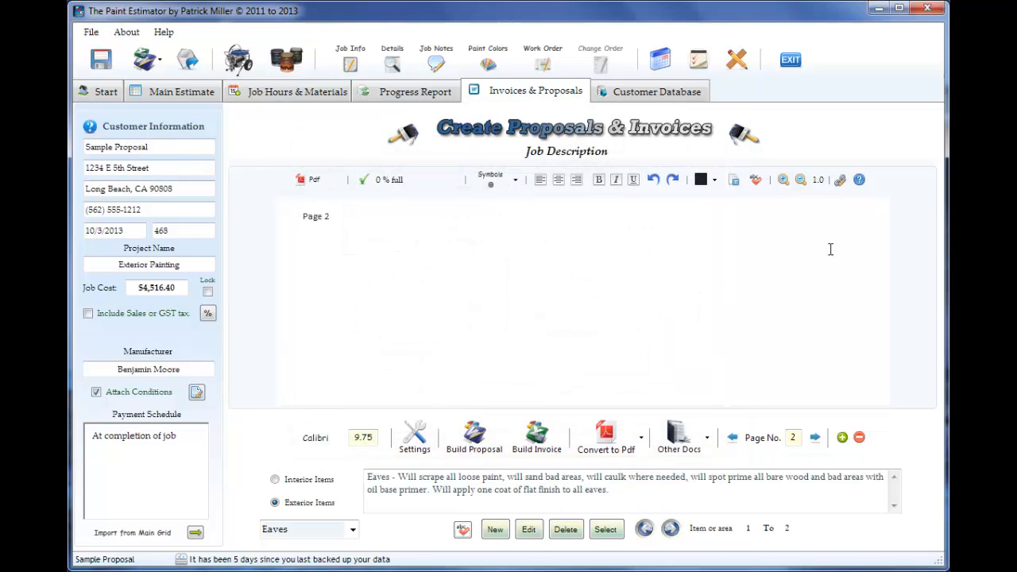